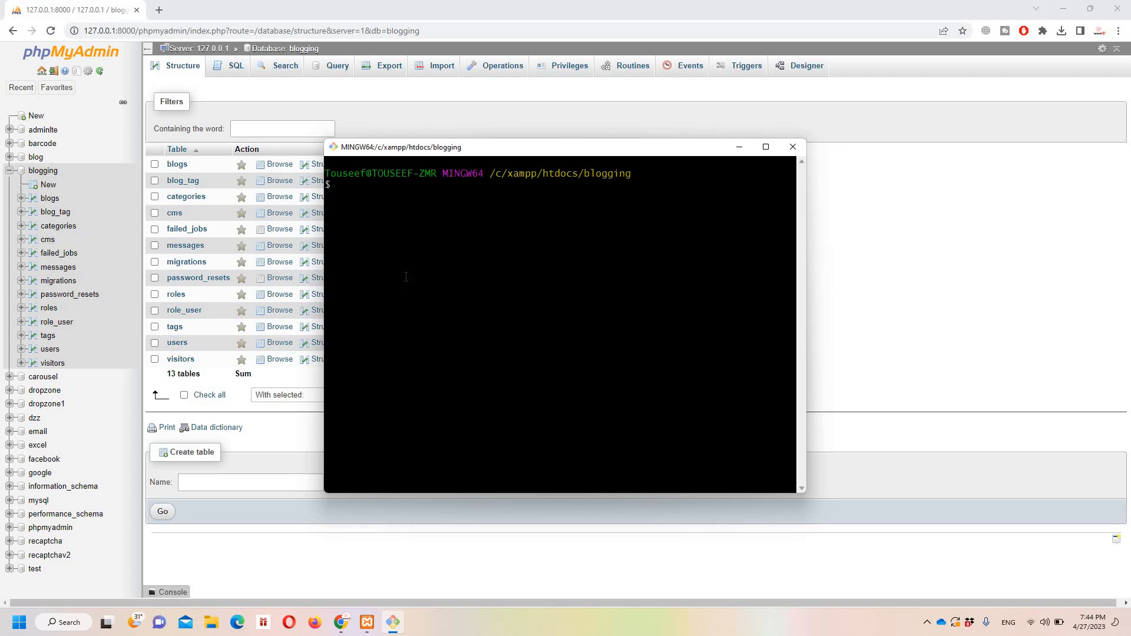
Step: Start the Laravel development server on port 8080 by running "php artisan serve --port=8080" in the blogging project
text(php artisan serve --port=8)
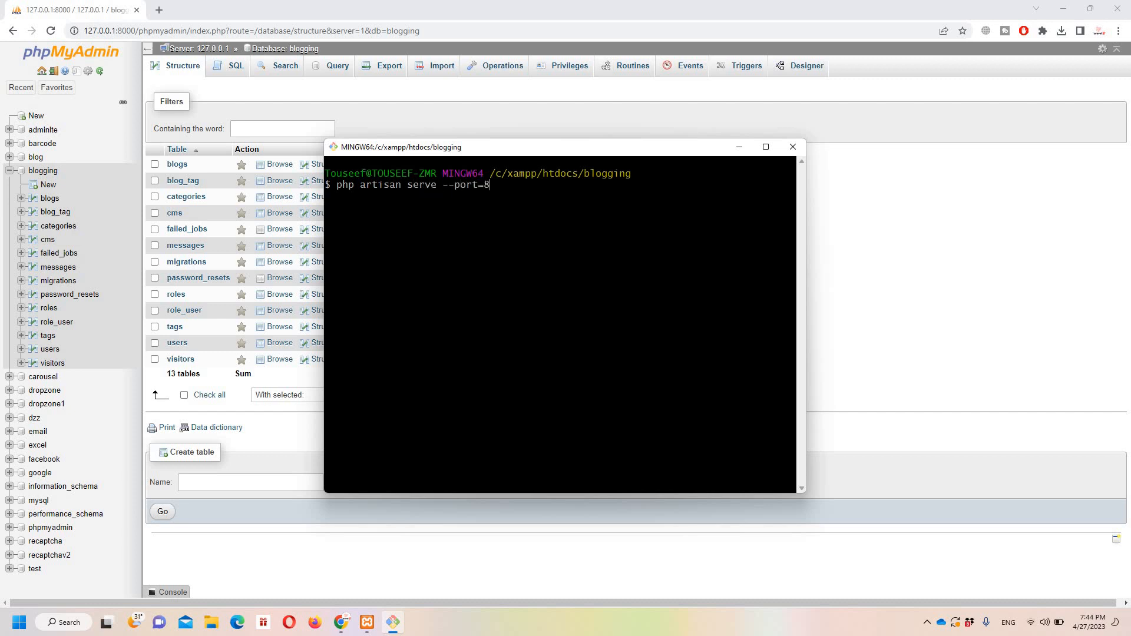
text(080)
key(Return)
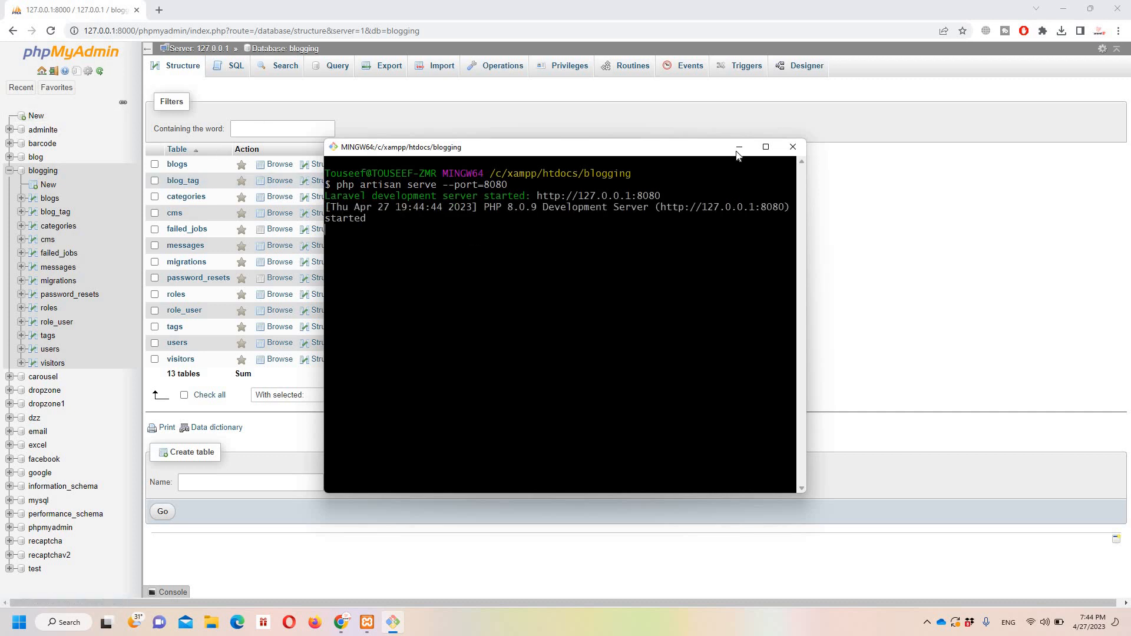
Step: Switch to Chrome, open 127.0.0.1:8080 in a new tab and look through the blog's home page
click(304, 100)
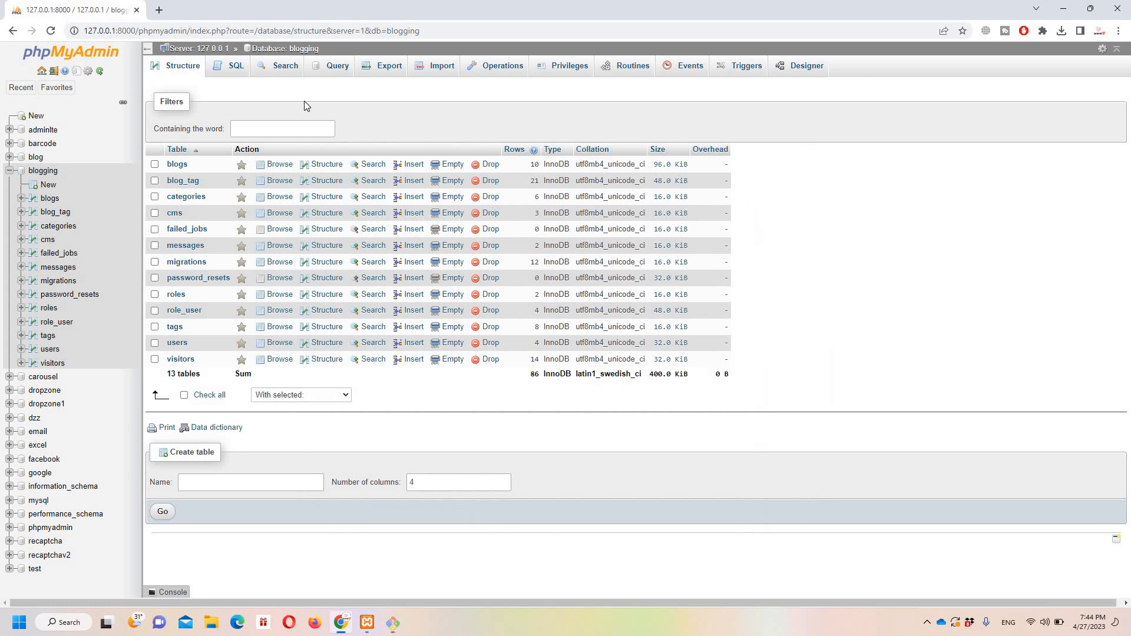
click(162, 9)
text(127.0.0.1:8080)
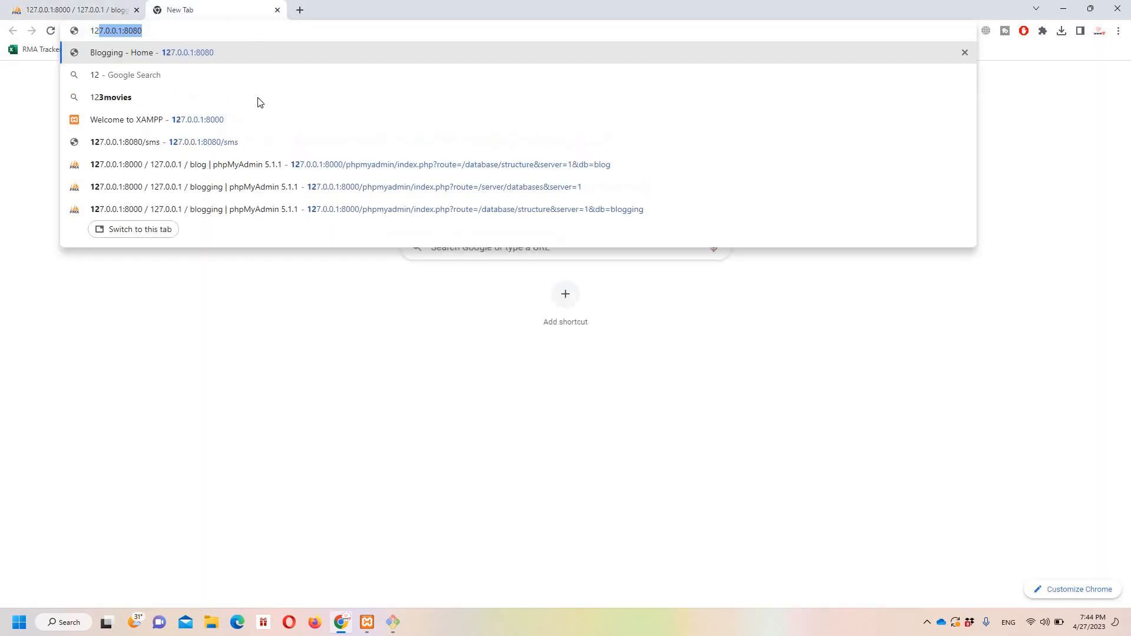
key(Return)
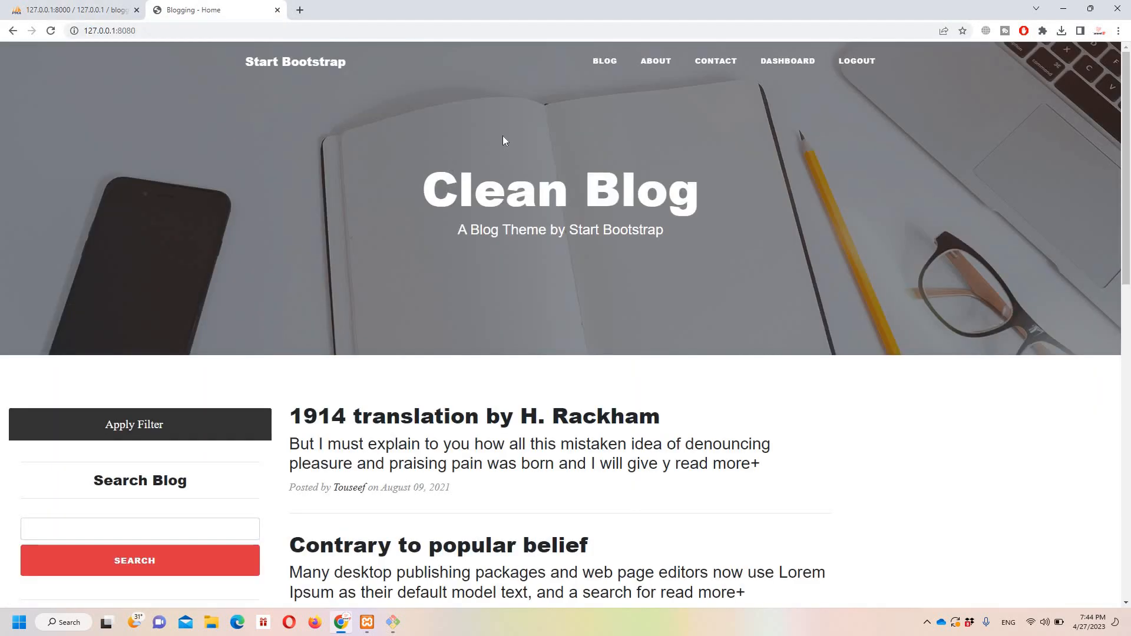
scroll(468, 230, down, 8)
scroll(469, 230, up, 7)
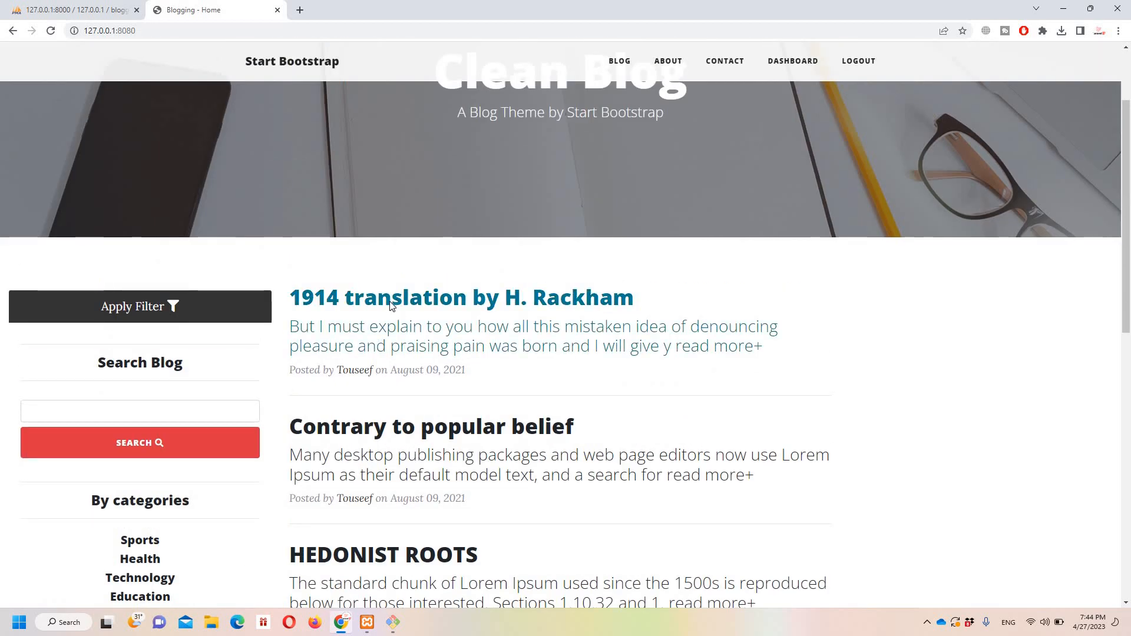
Step: Open the "1914 translation by H. Rackham" post in a new tab and look through its detail page
right_click(390, 304)
click(442, 312)
key(ctrl+Tab)
scroll(652, 234, down, 6)
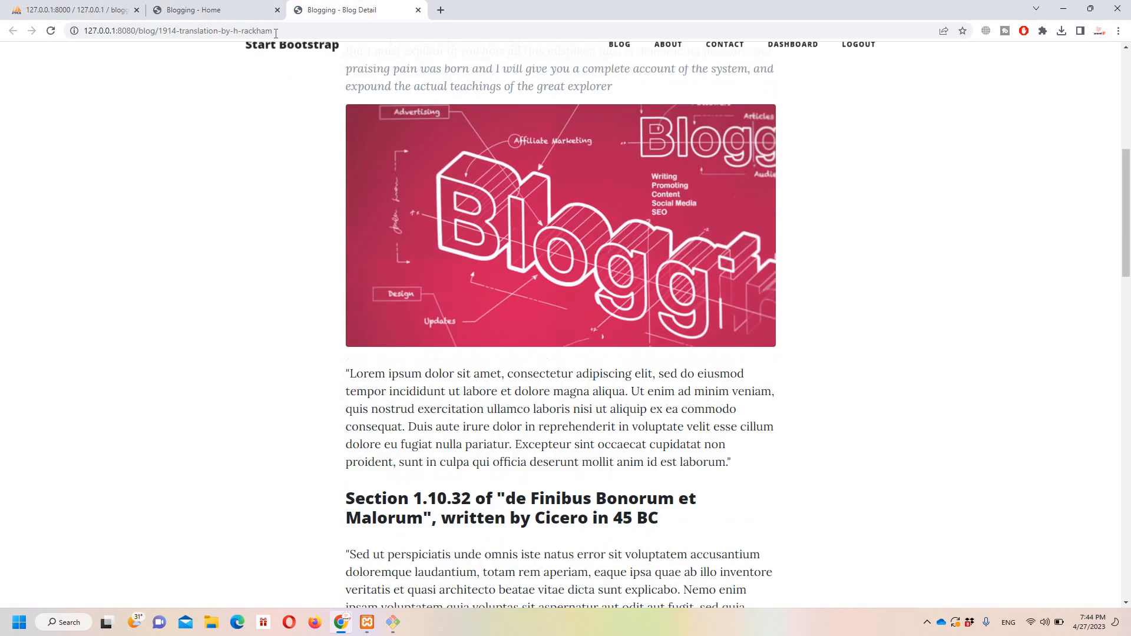
scroll(652, 234, up, 6)
Step: Return to the blog's home page, open the admin dashboard and examine its Blogs list
key(ctrl+shift+Tab)
click(798, 61)
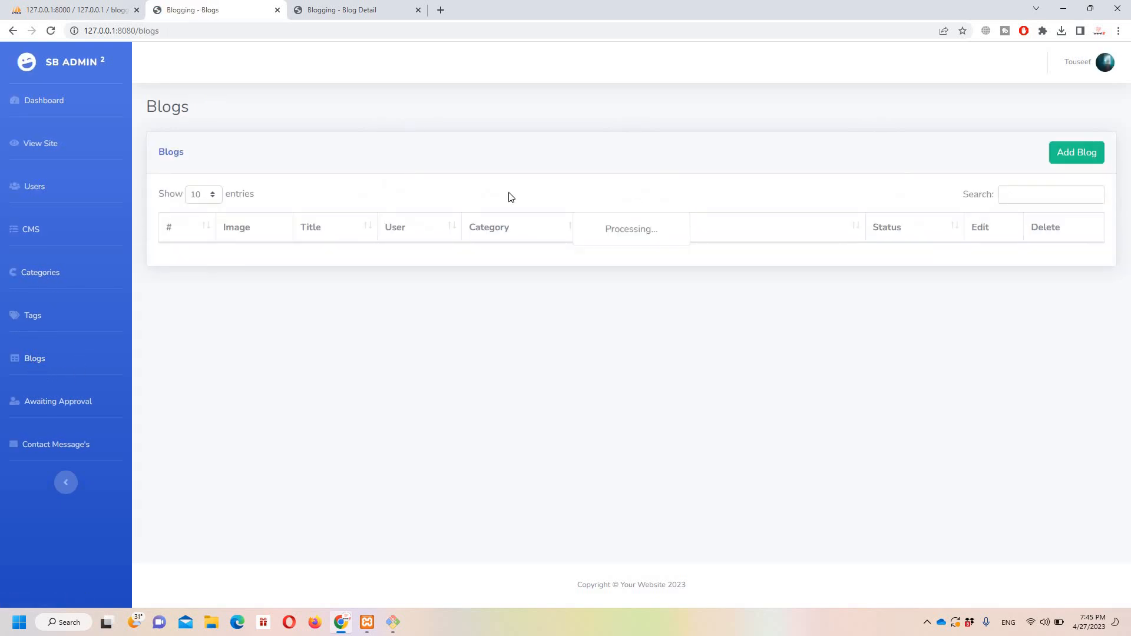
scroll(807, 325, down, 3)
scroll(412, 100, up, 3)
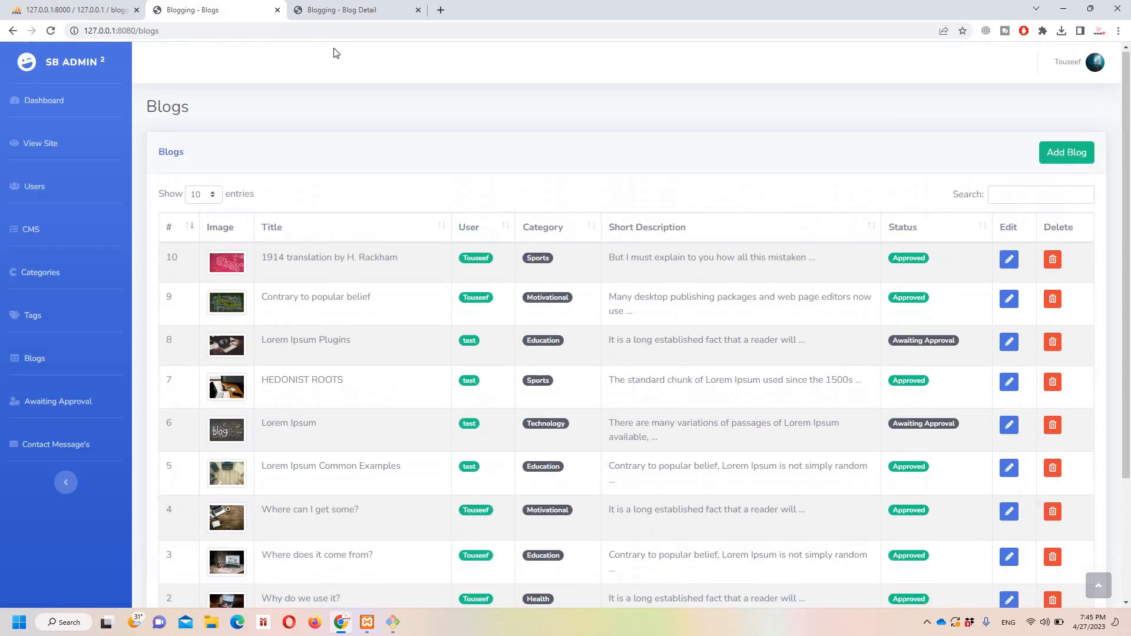
Step: Switch to phpMyAdmin and open the export page for the blogging database
click(78, 7)
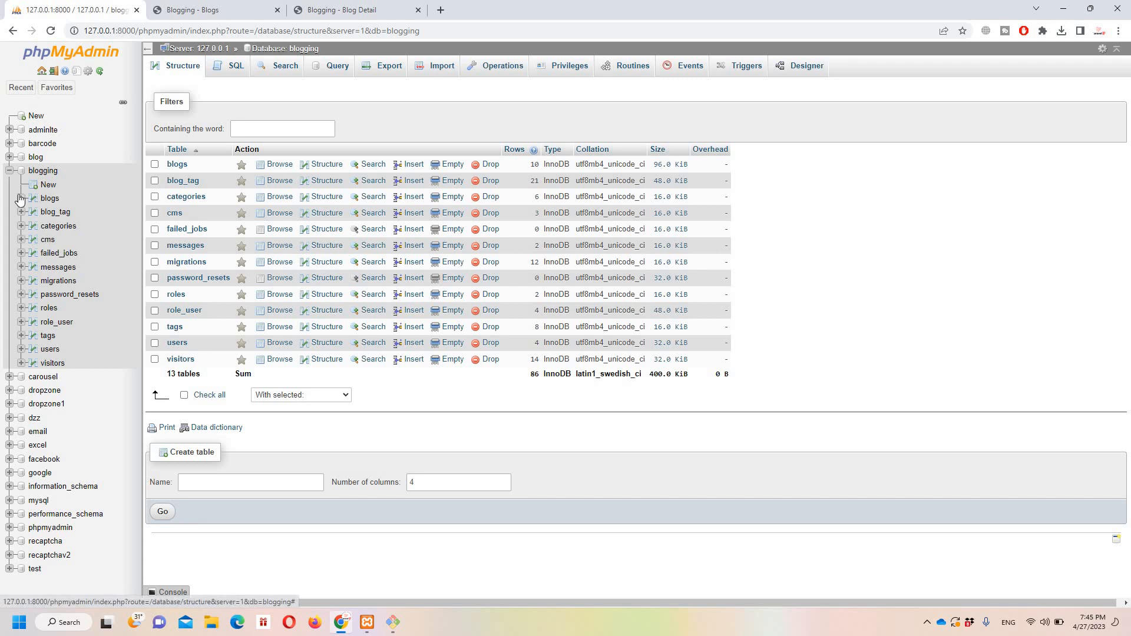
click(9, 170)
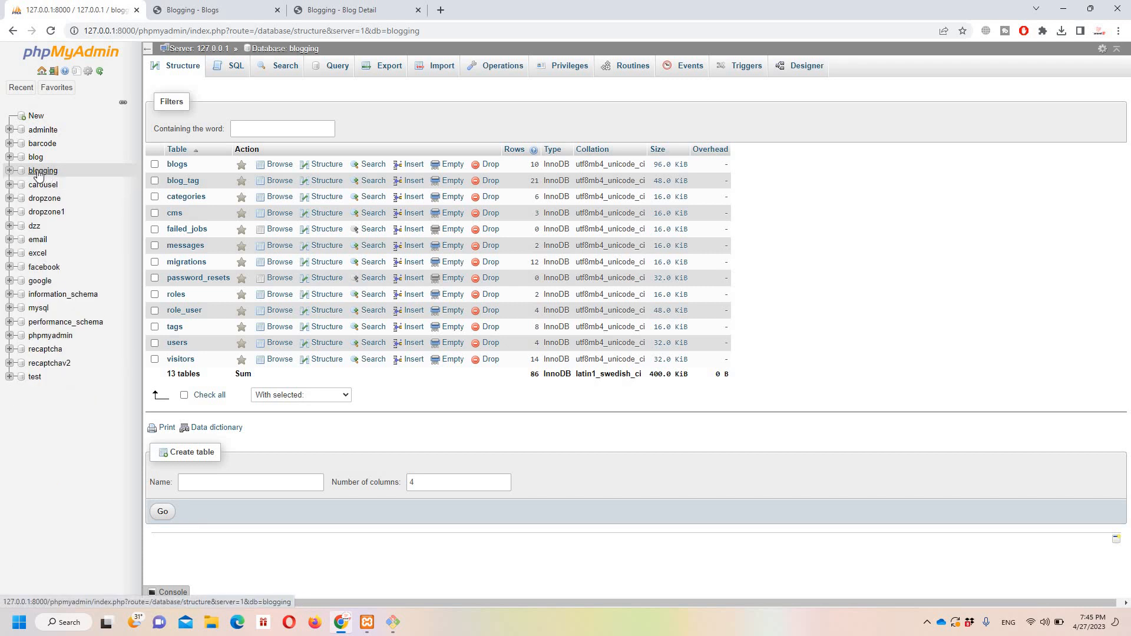
click(38, 172)
click(42, 171)
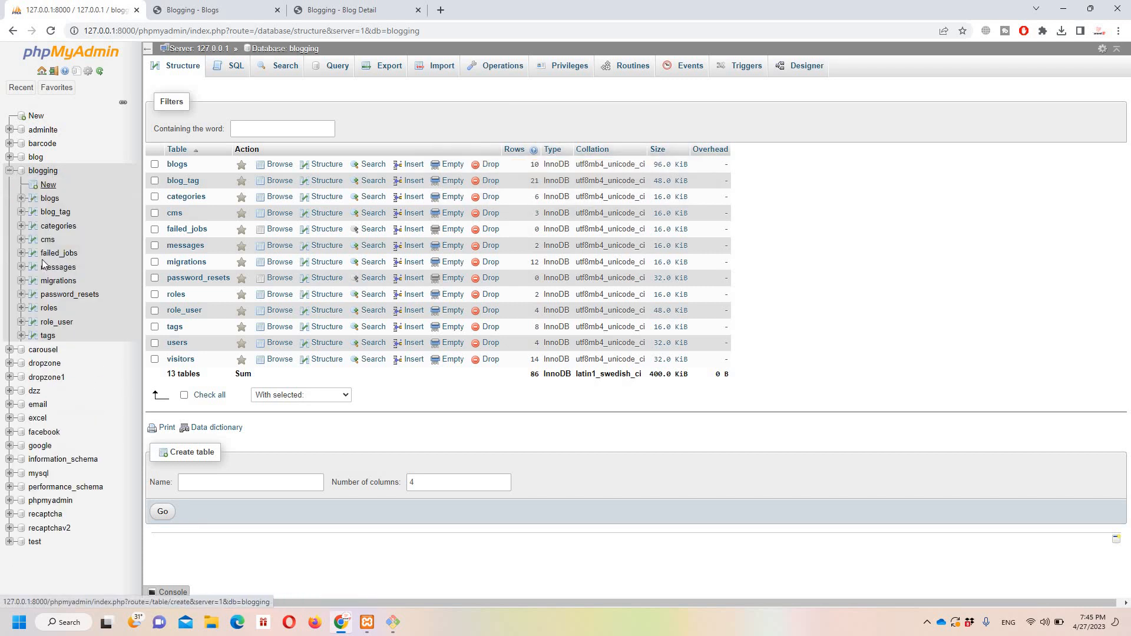
click(42, 172)
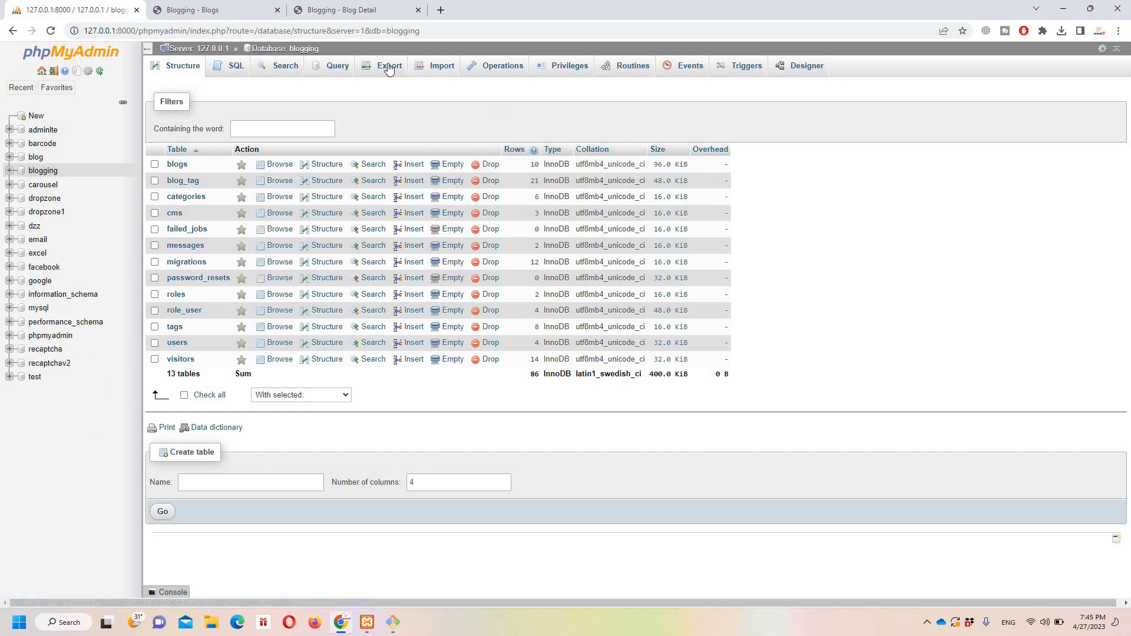
click(41, 172)
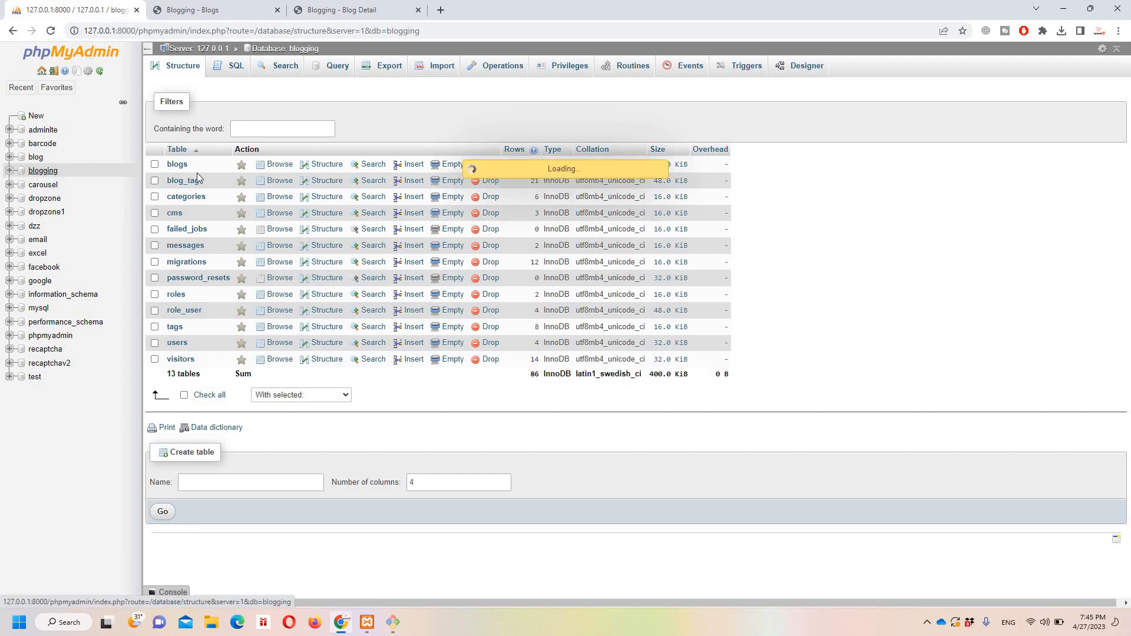
click(384, 68)
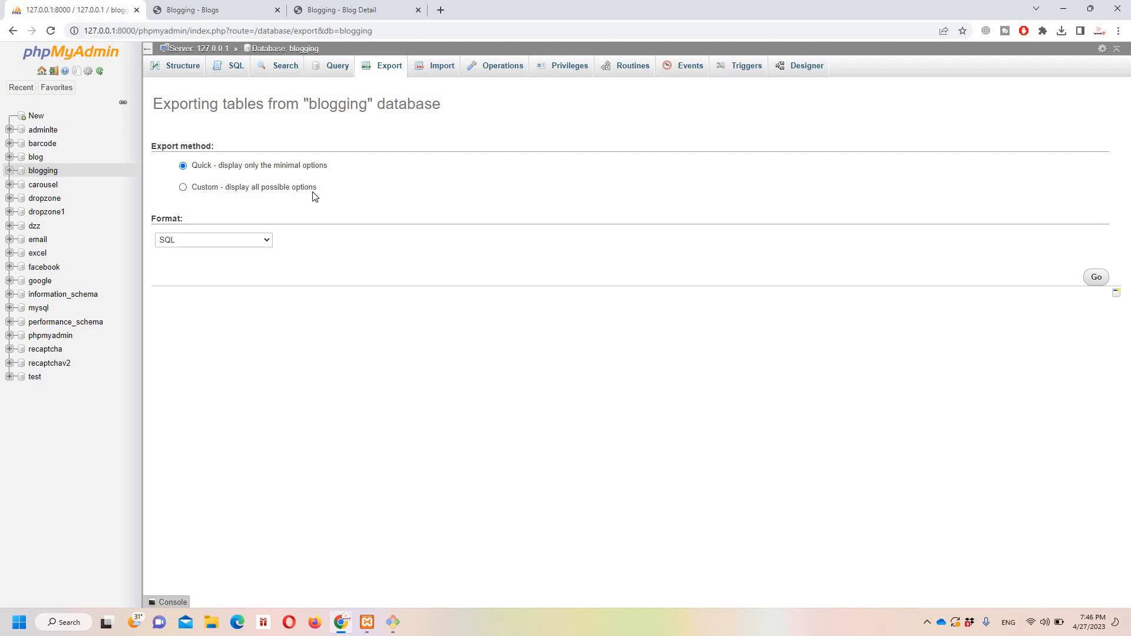
Step: Show the Custom export options and examine the table selection, output and format-specific settings
click(183, 187)
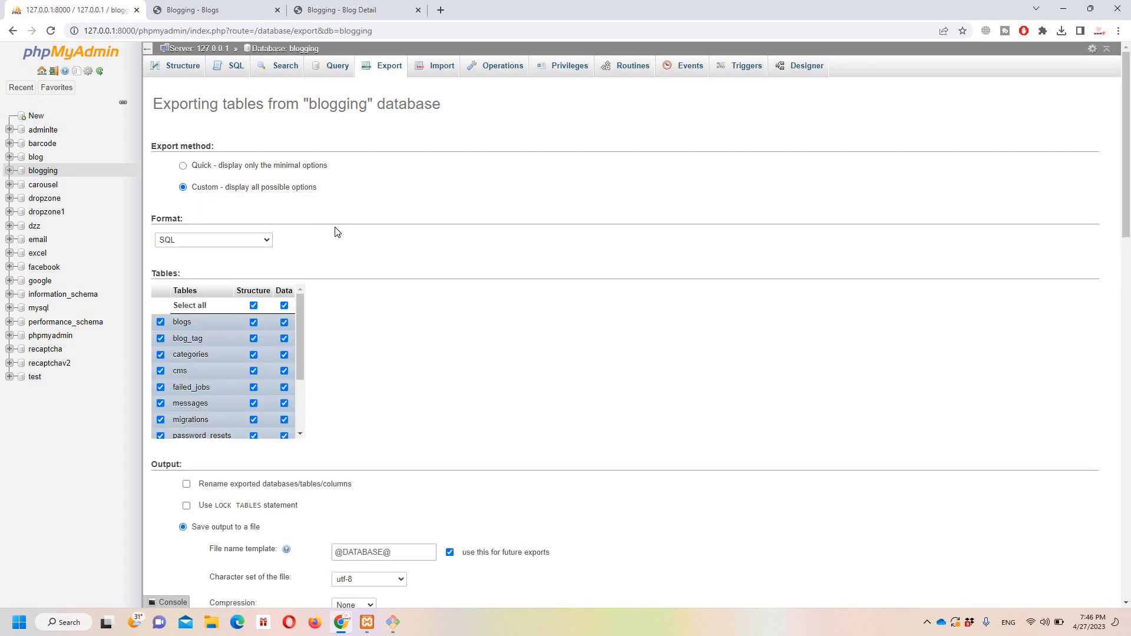
scroll(337, 229, down, 6)
scroll(351, 227, up, 2)
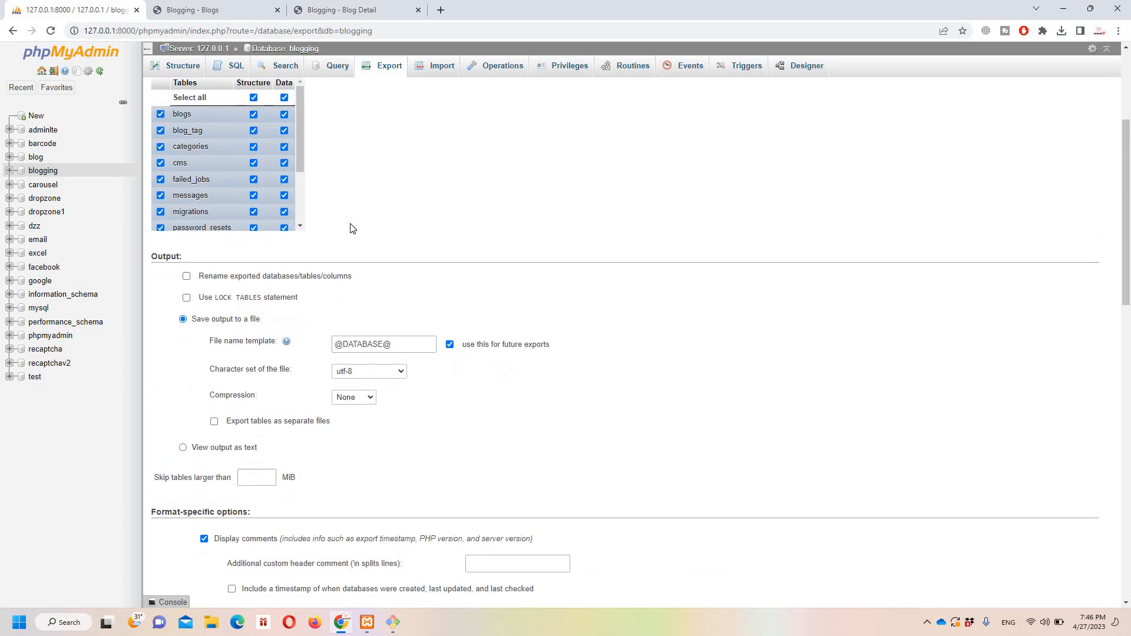
scroll(361, 227, down, 12)
scroll(361, 228, up, 7)
scroll(361, 228, up, 9)
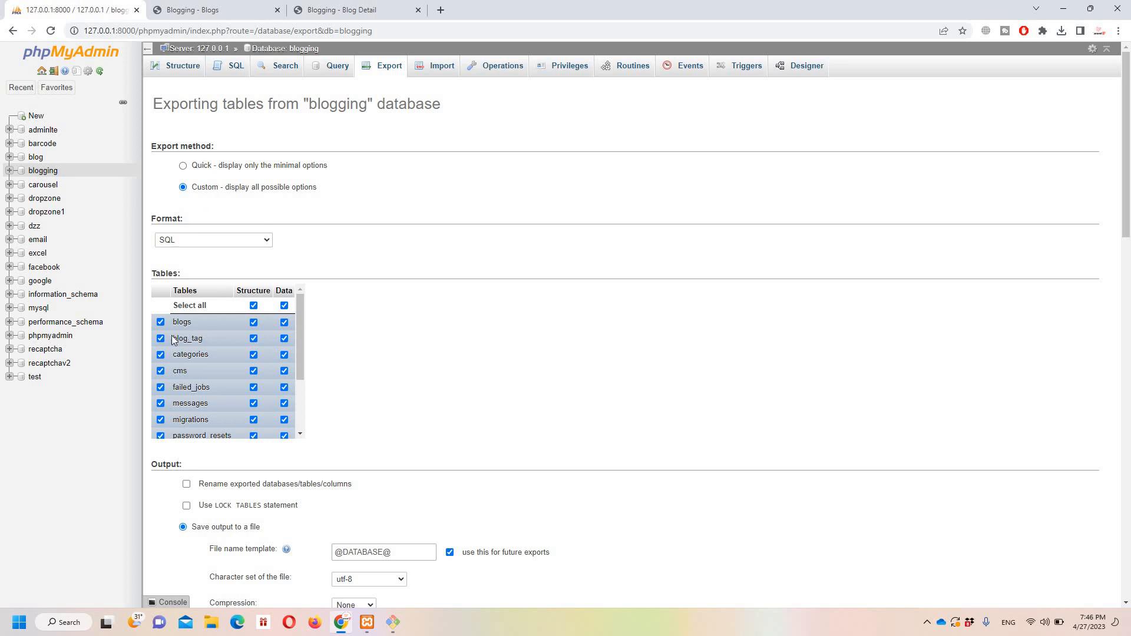
Step: Export the blogging database as an SQL file using the Quick method
click(198, 170)
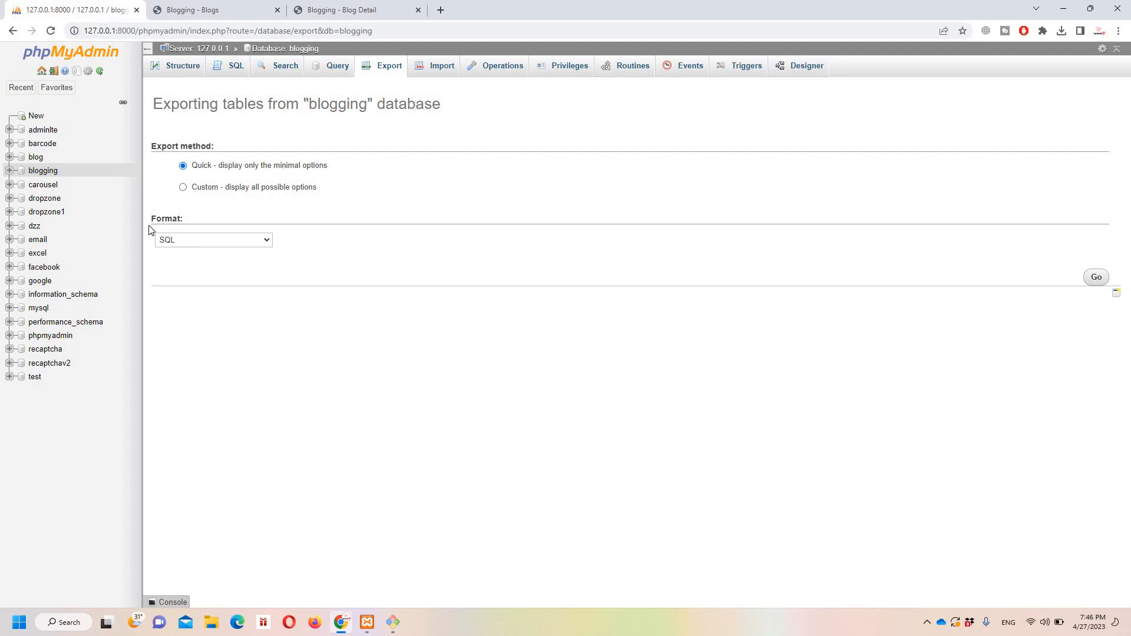
click(1095, 277)
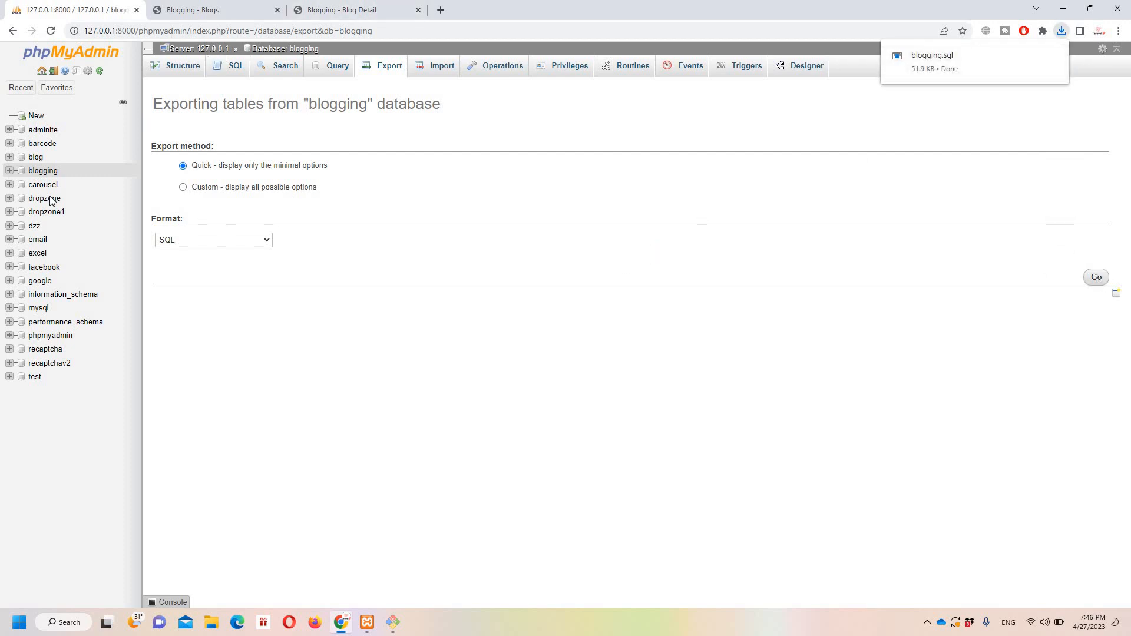
Step: Drop the blogging database from its database operations and confirm the removal
click(42, 171)
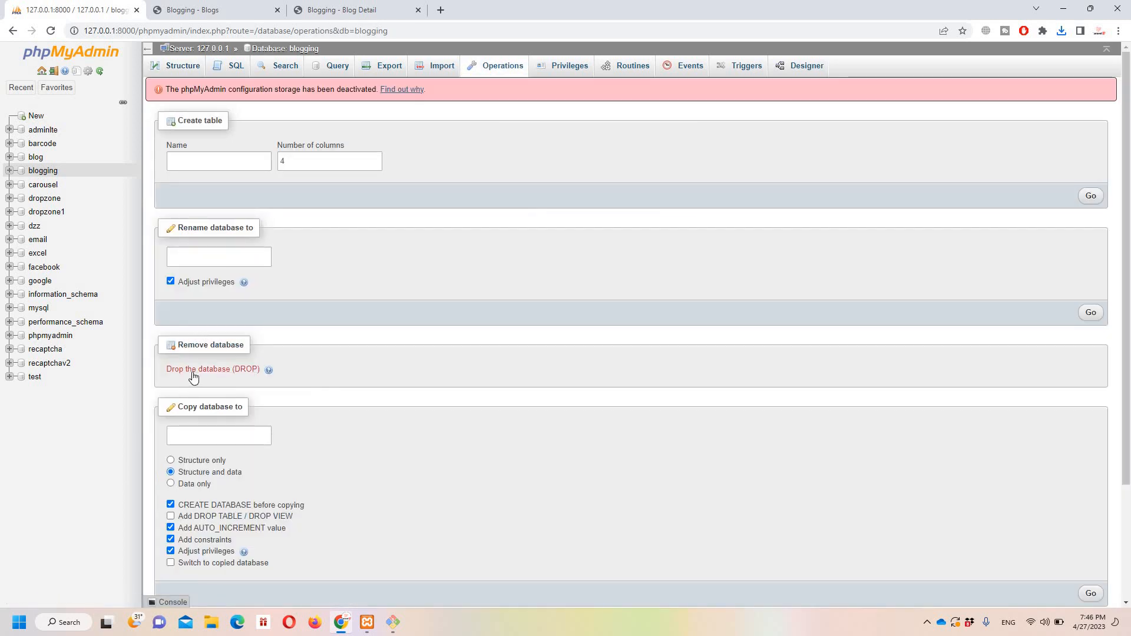
click(193, 377)
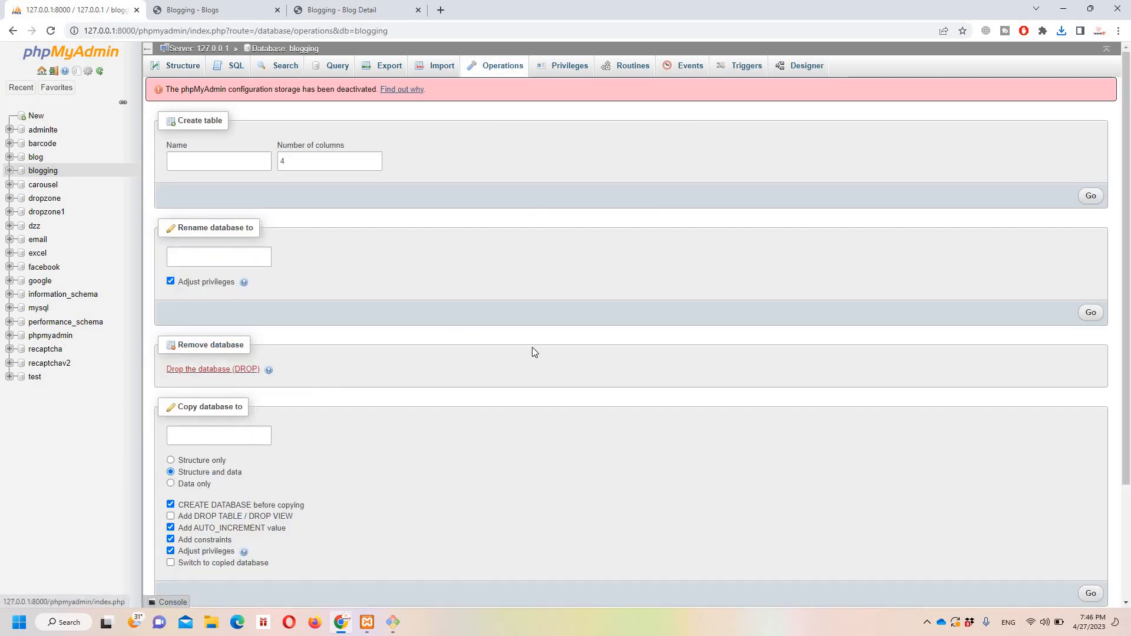
key(Return)
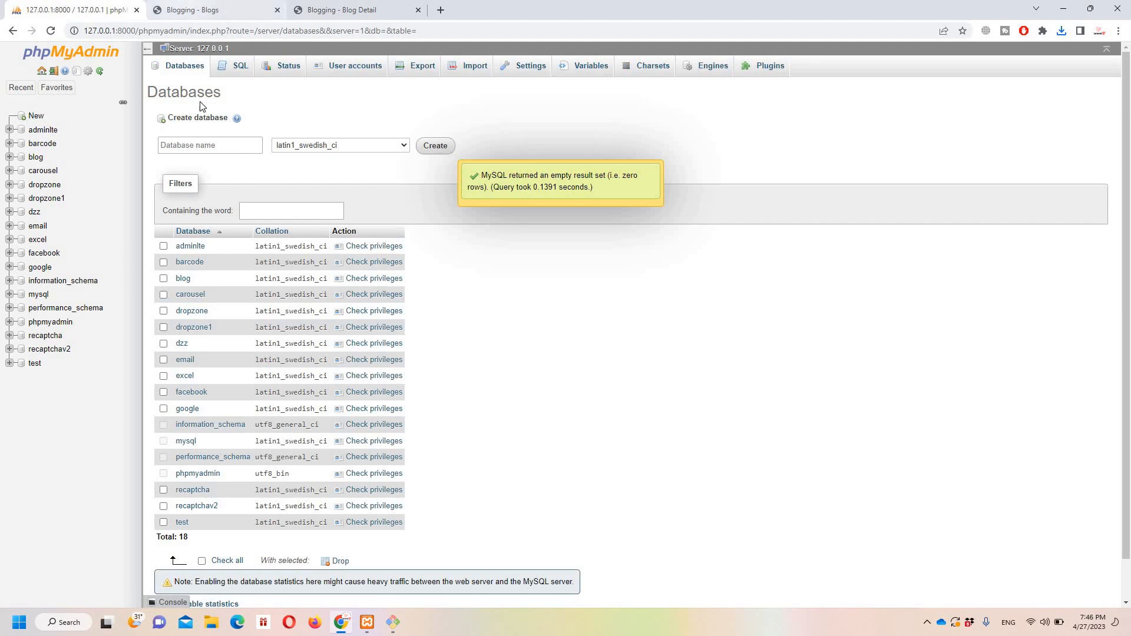
Step: Reload the site's Blogs admin page and the open blog post page to check how they respond without the database
click(189, 10)
key(Return)
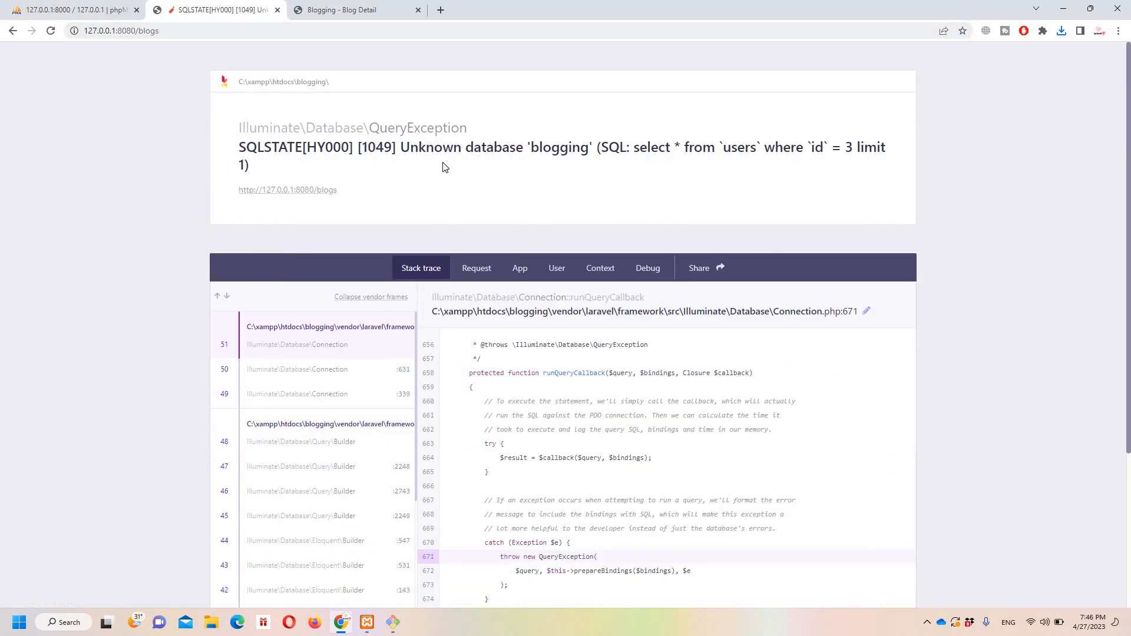
click(339, 10)
click(371, 37)
key(Return)
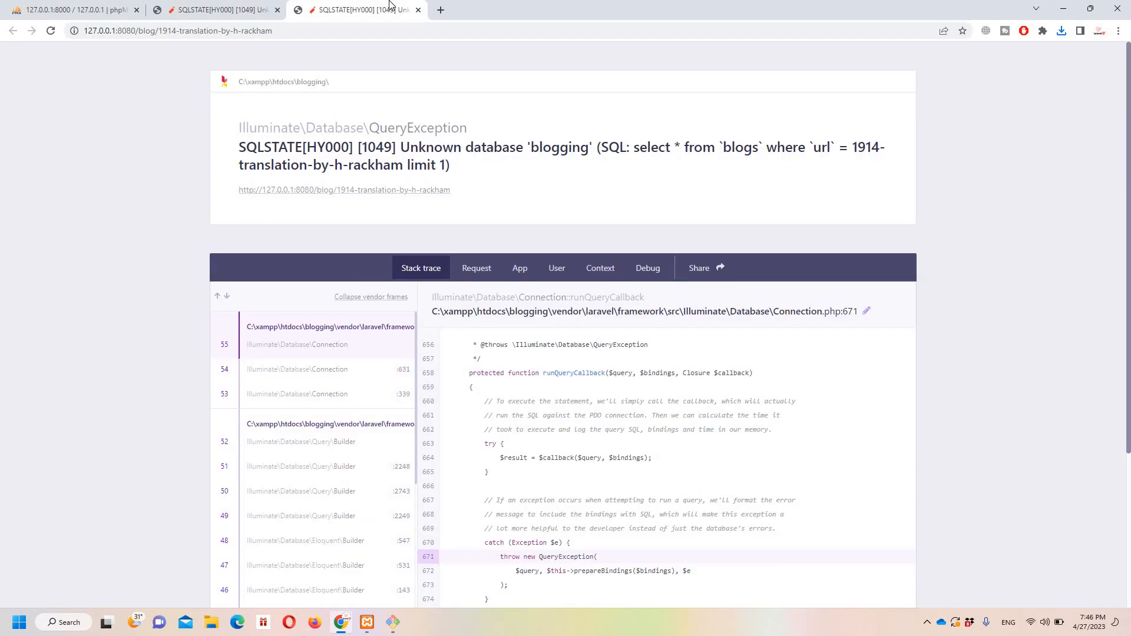
Step: Return to phpMyAdmin, check the exported file's name in the recent downloads and create a database named blogging with latin1_swedish_ci collation
click(72, 6)
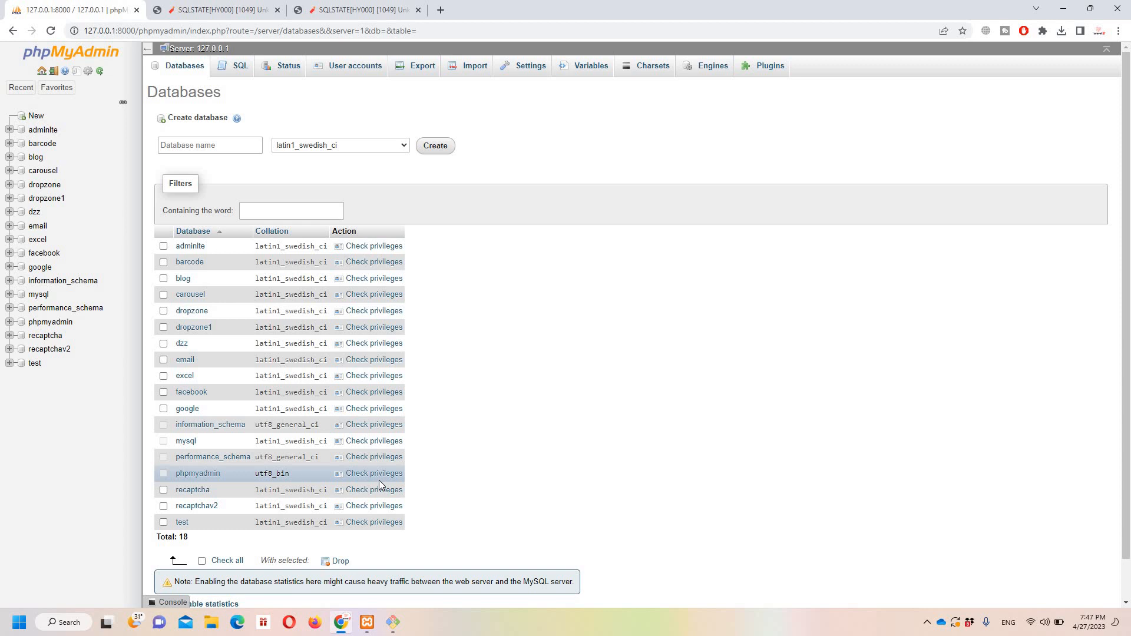
click(37, 116)
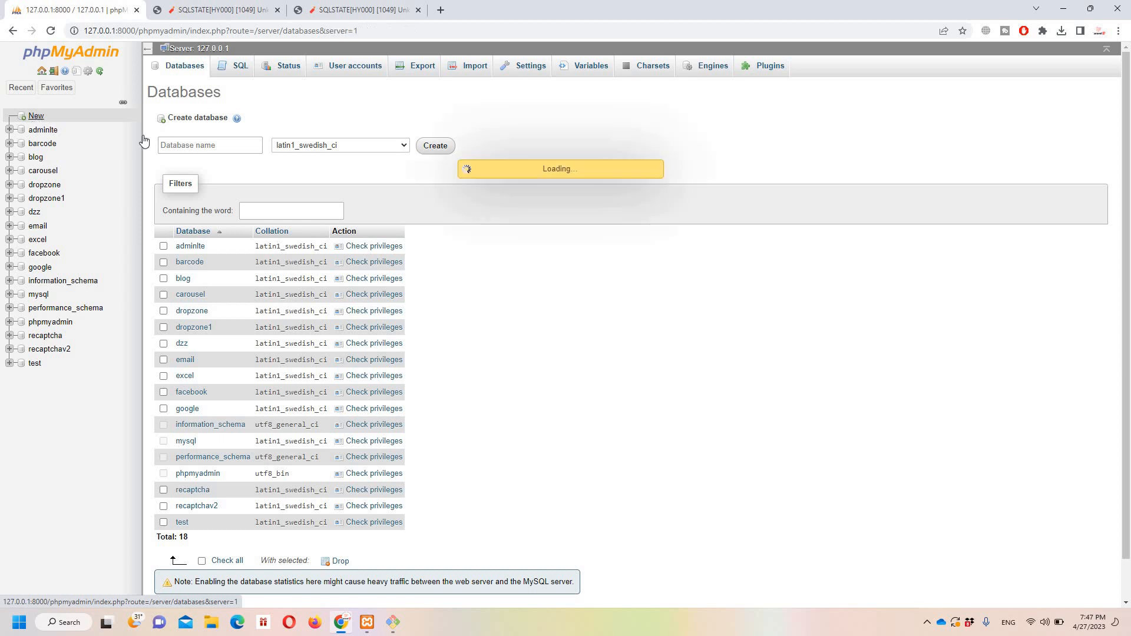
click(206, 146)
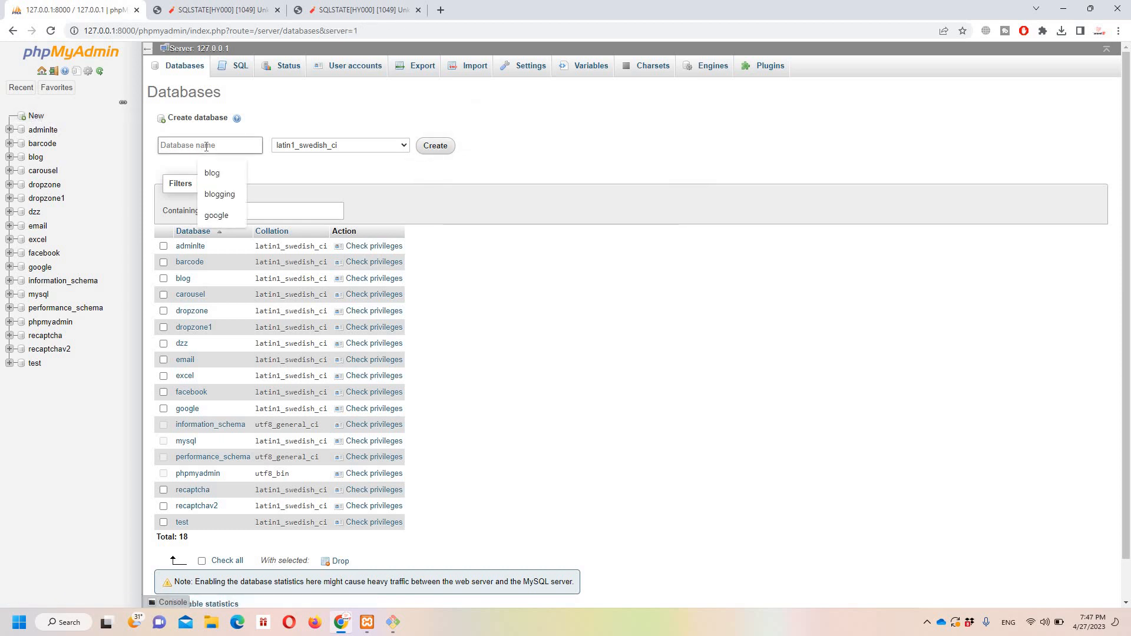
click(1066, 32)
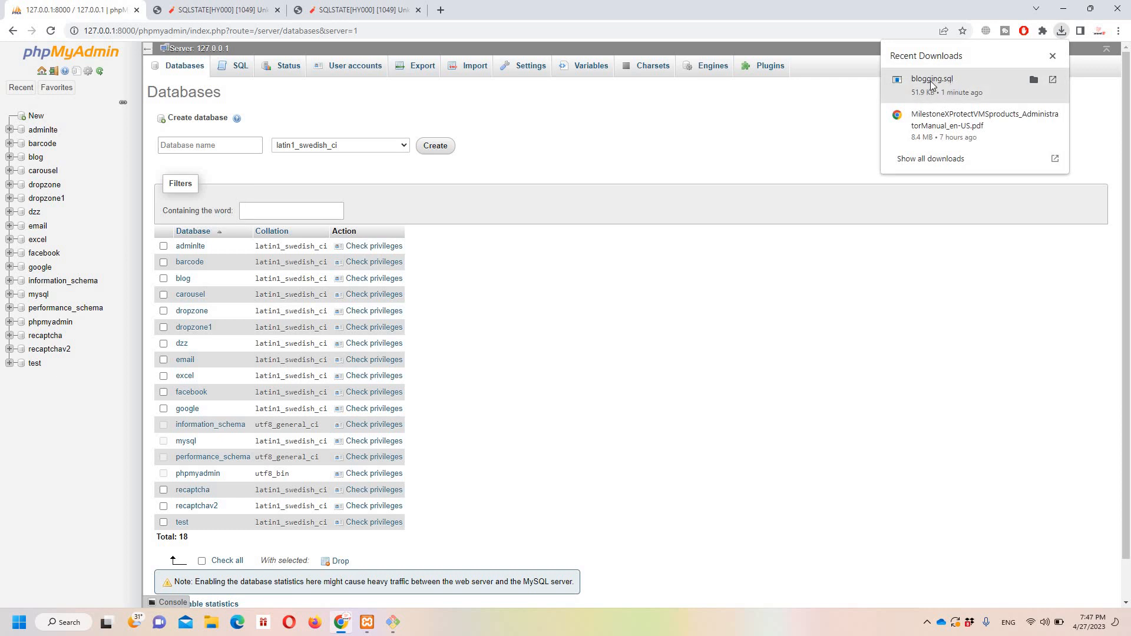
click(207, 146)
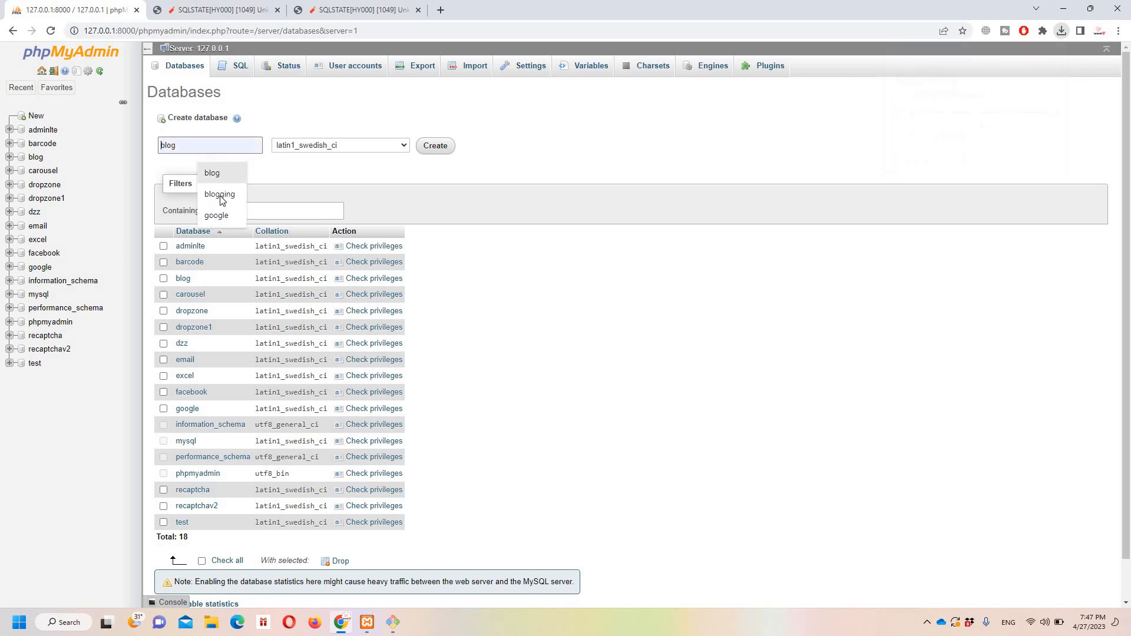
click(217, 194)
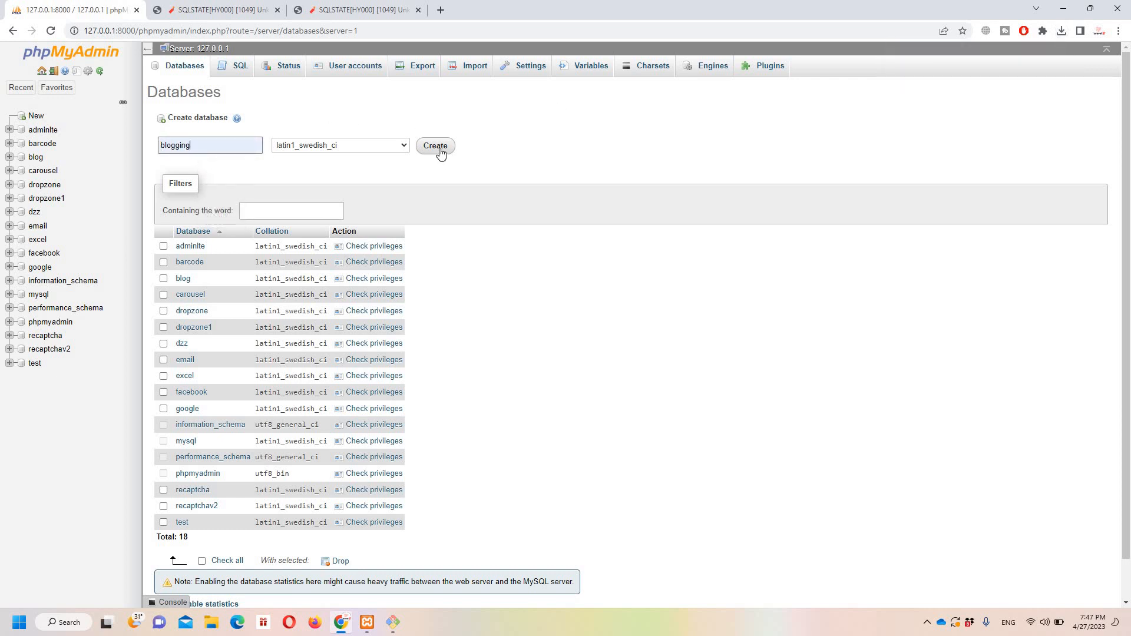
click(436, 146)
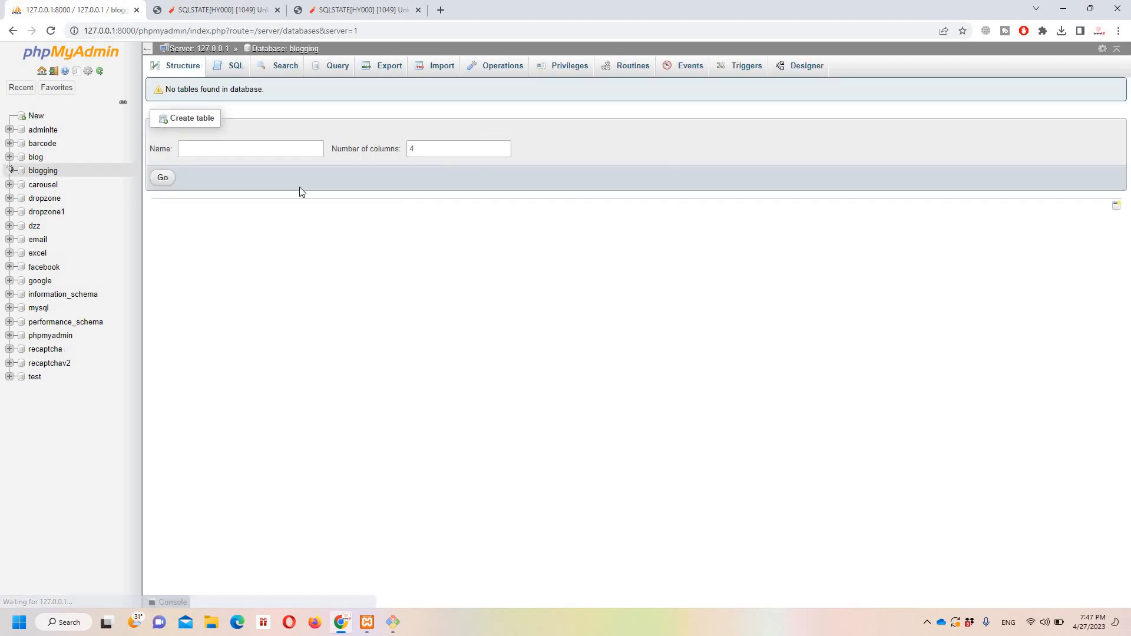
Step: Import blogging.sql from the Downloads folder into the blogging database and open the database's table list
click(40, 172)
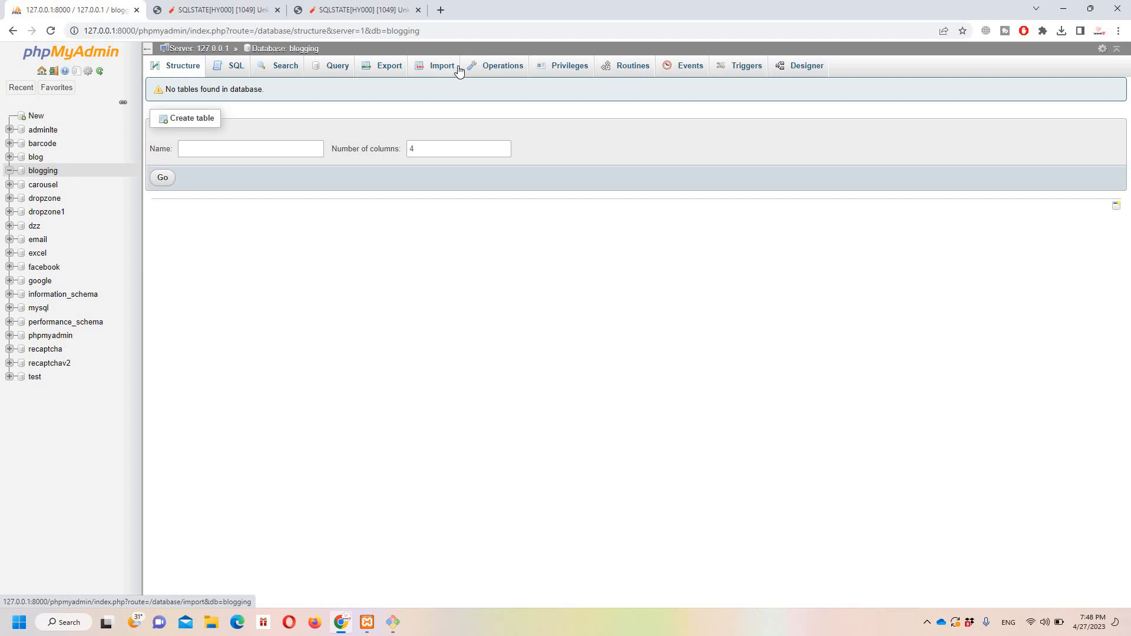
click(440, 69)
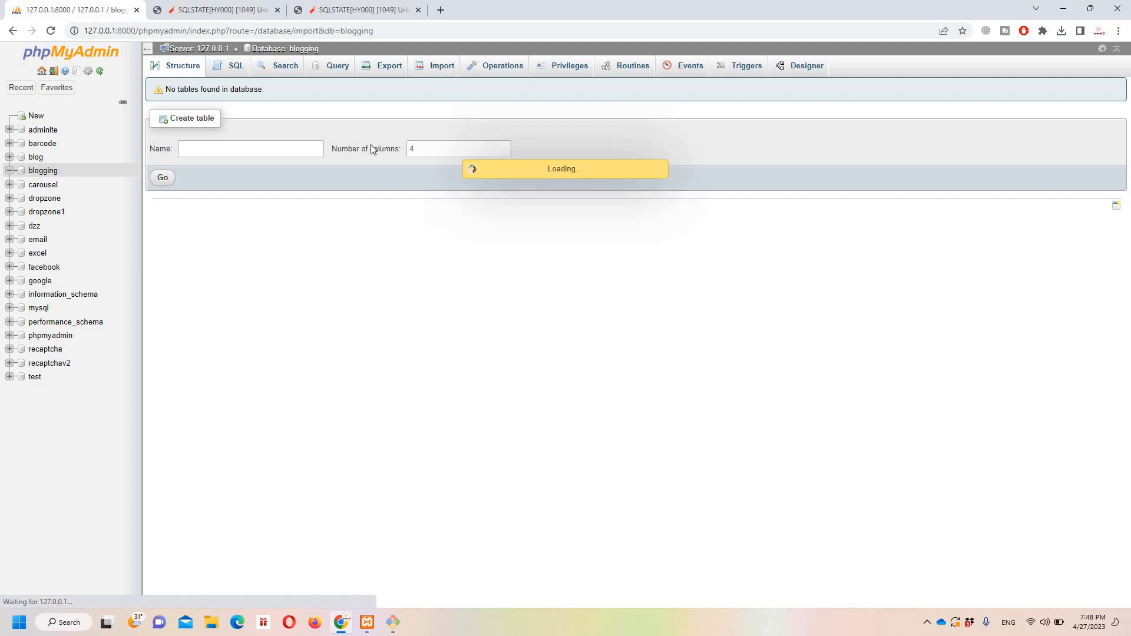
click(275, 190)
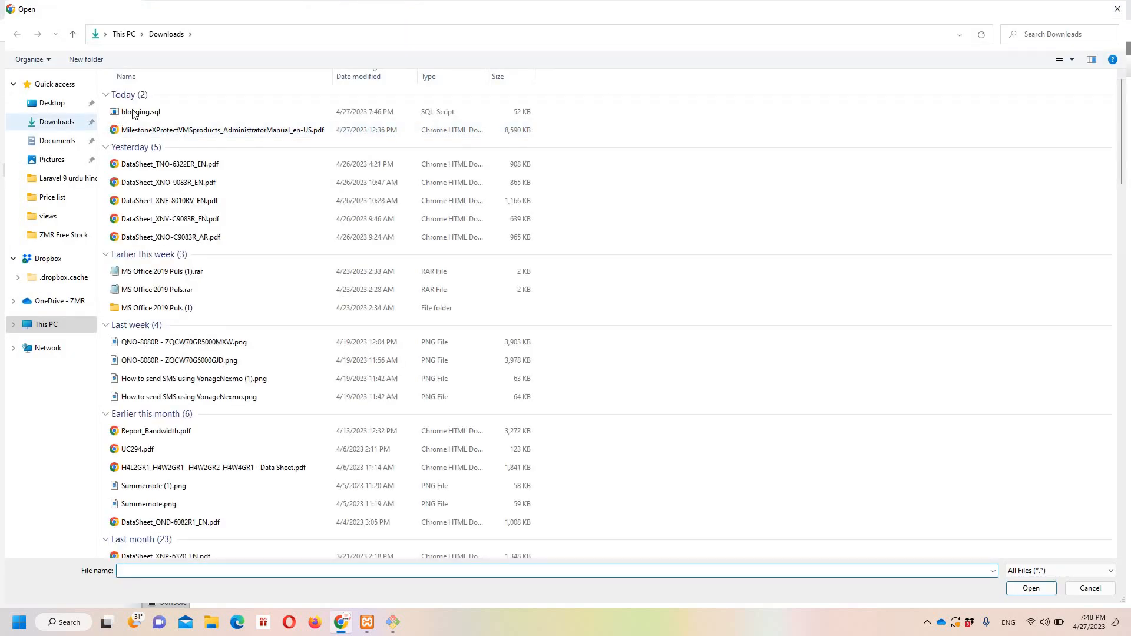
click(131, 116)
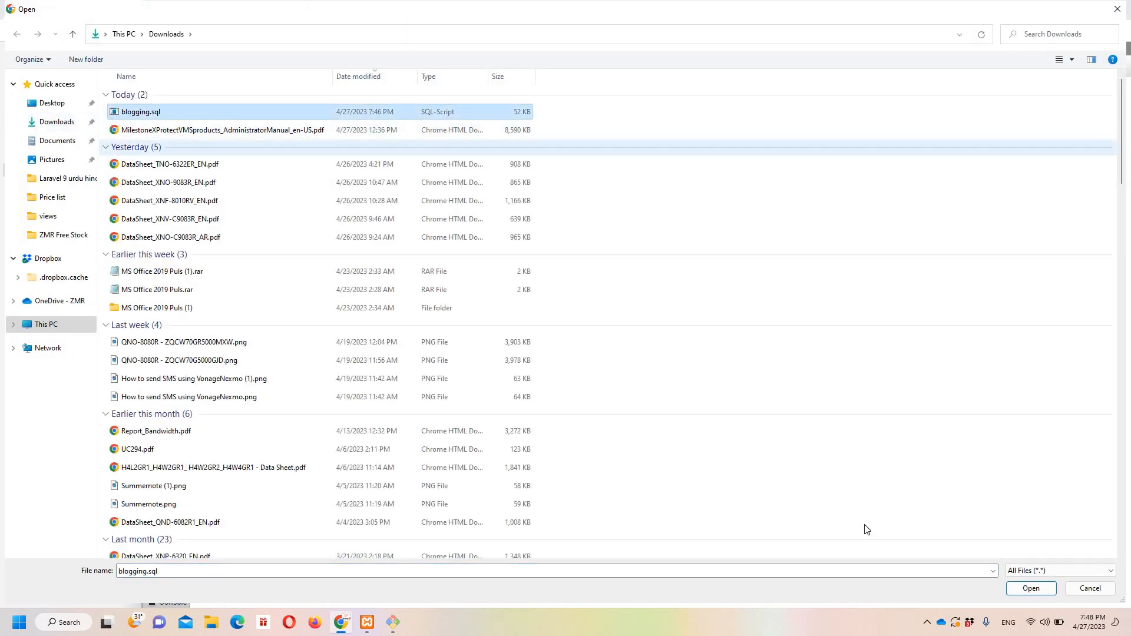
double_click(191, 114)
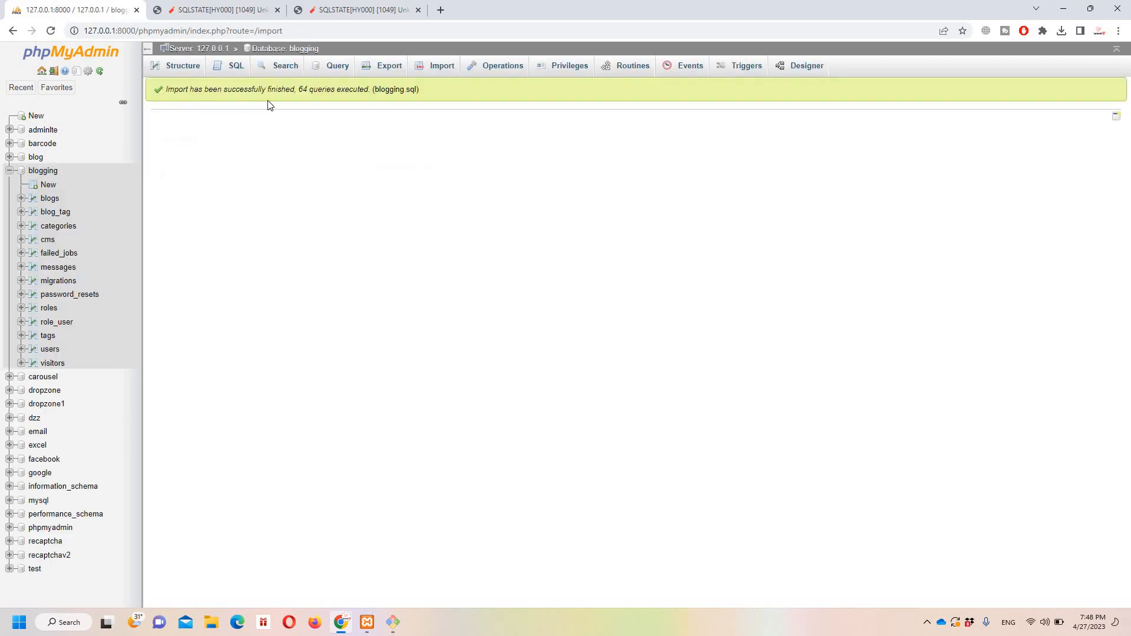
click(57, 171)
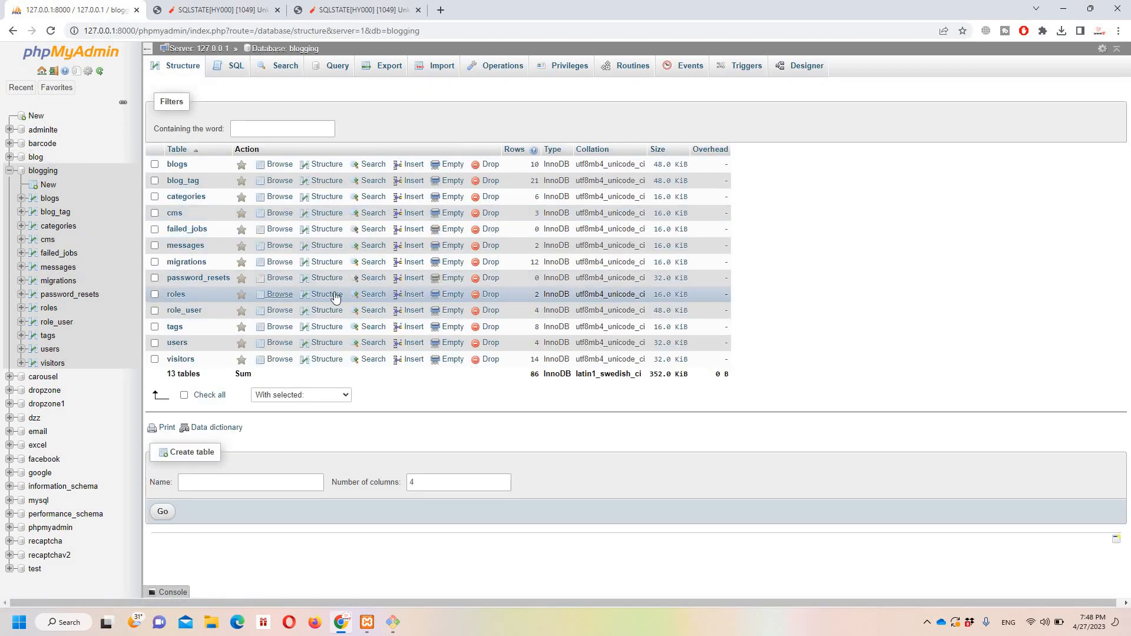
Step: Reload the site's Blogs admin page and look through the list of blog entries
click(212, 10)
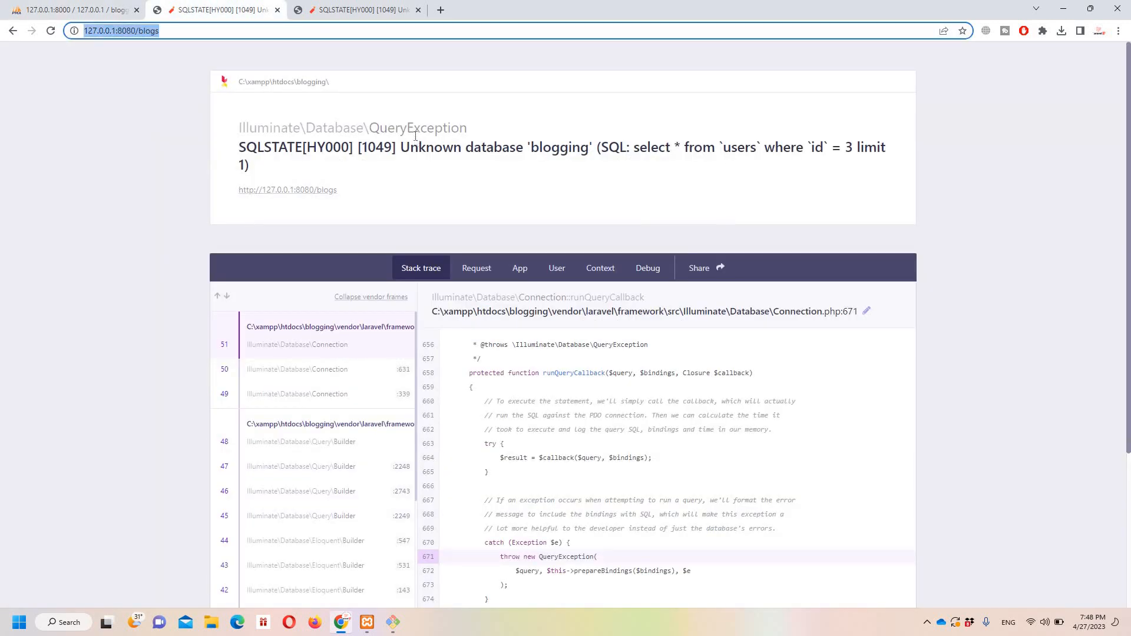
key(Return)
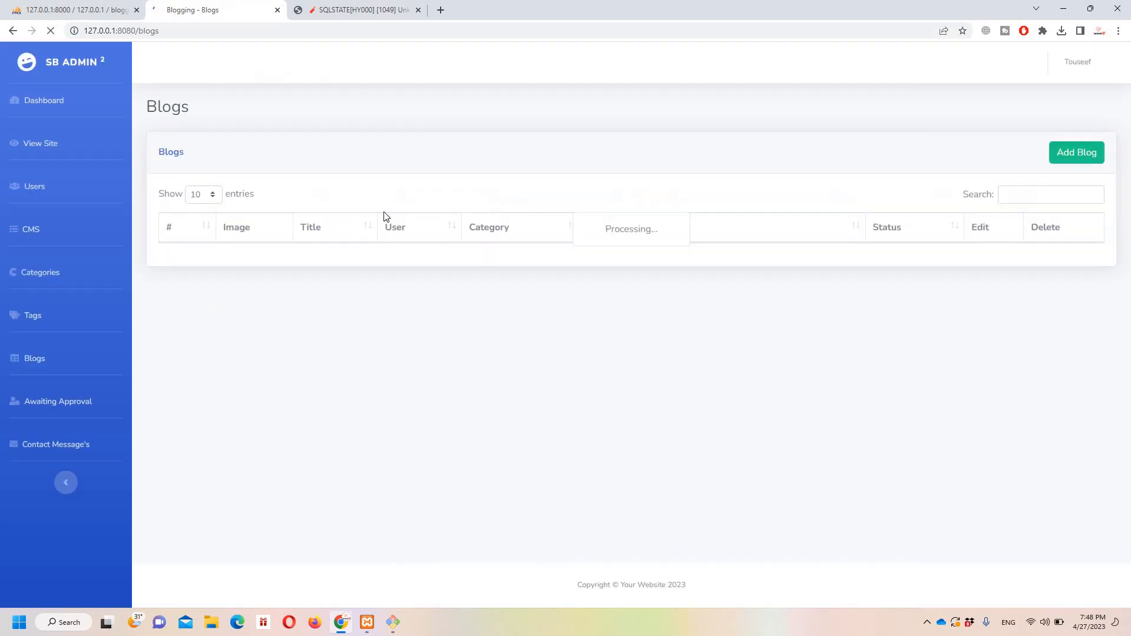
scroll(462, 202, down, 3)
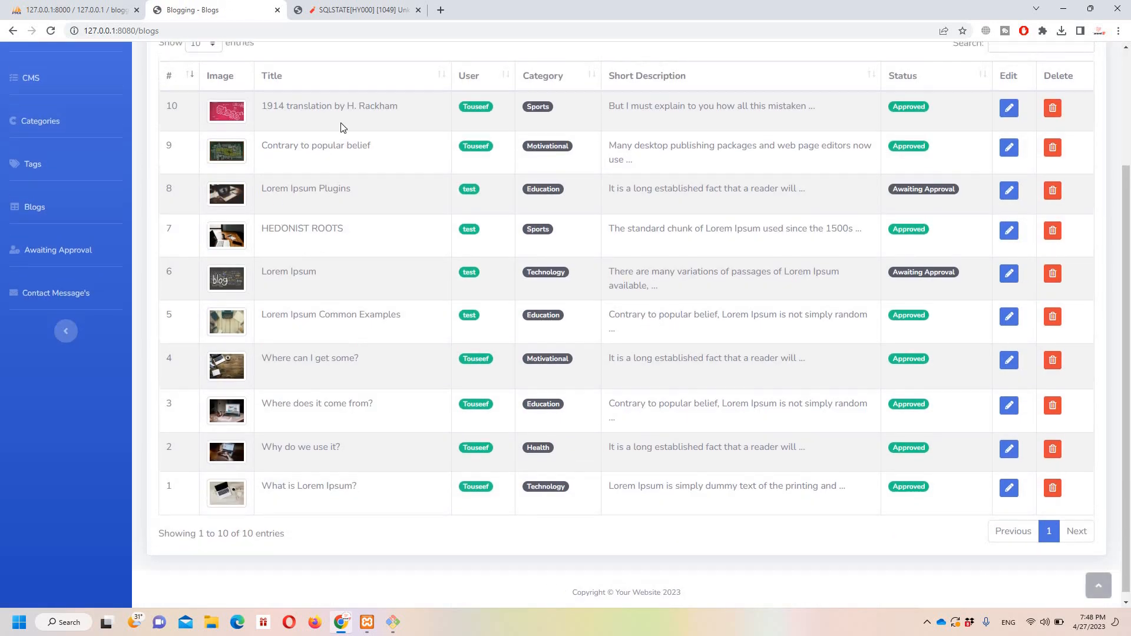
scroll(343, 126, up, 3)
Step: Reload the open blog post page and look through its content
click(311, 13)
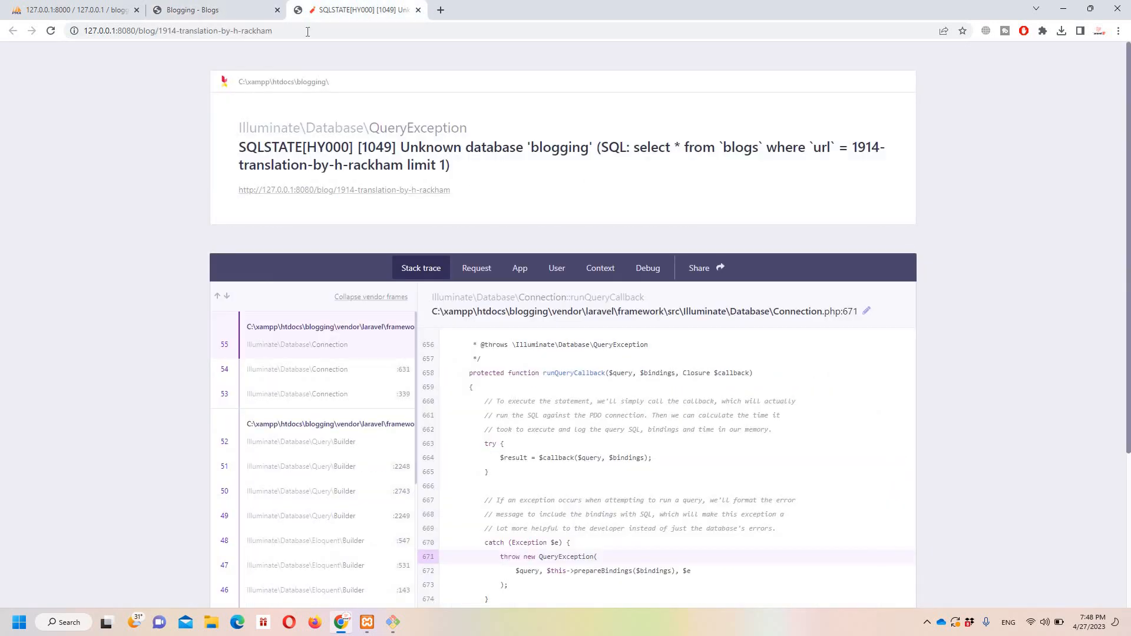
click(331, 30)
key(Return)
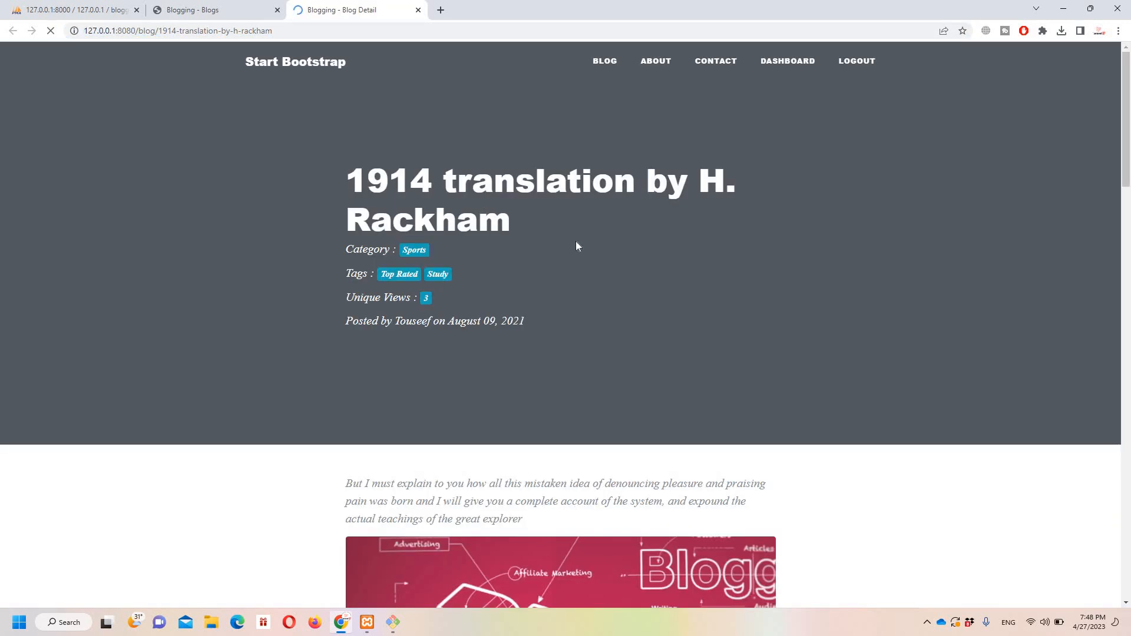
scroll(599, 153, down, 10)
scroll(598, 153, up, 10)
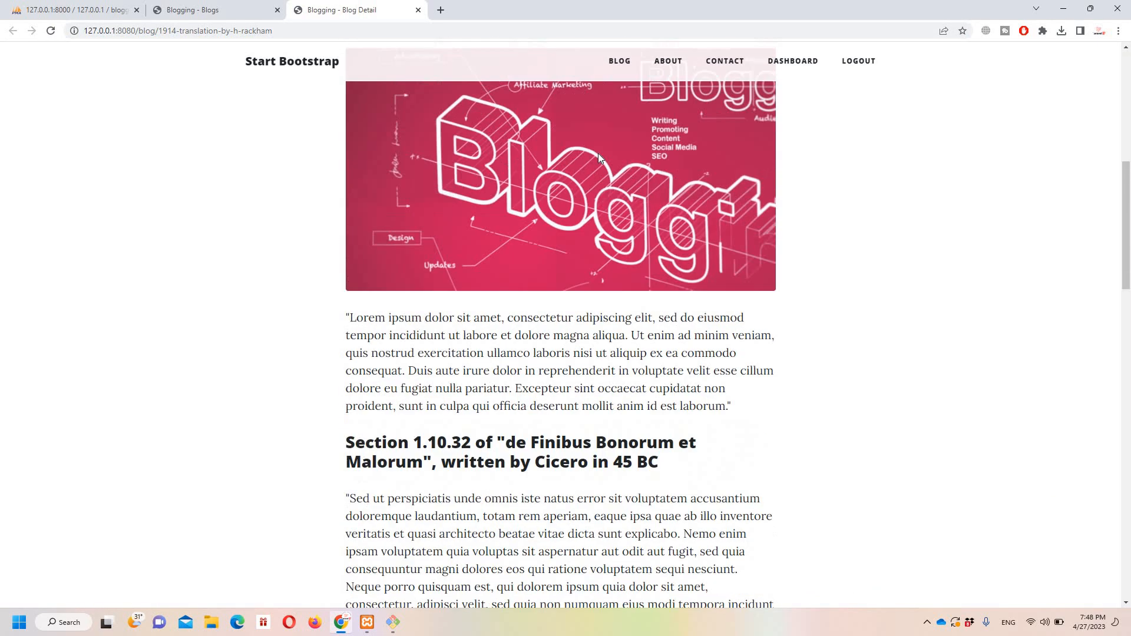
Step: Review the blogging database in phpMyAdmin once more, and recheck the Blogs admin page and the blog post page
click(216, 8)
click(104, 5)
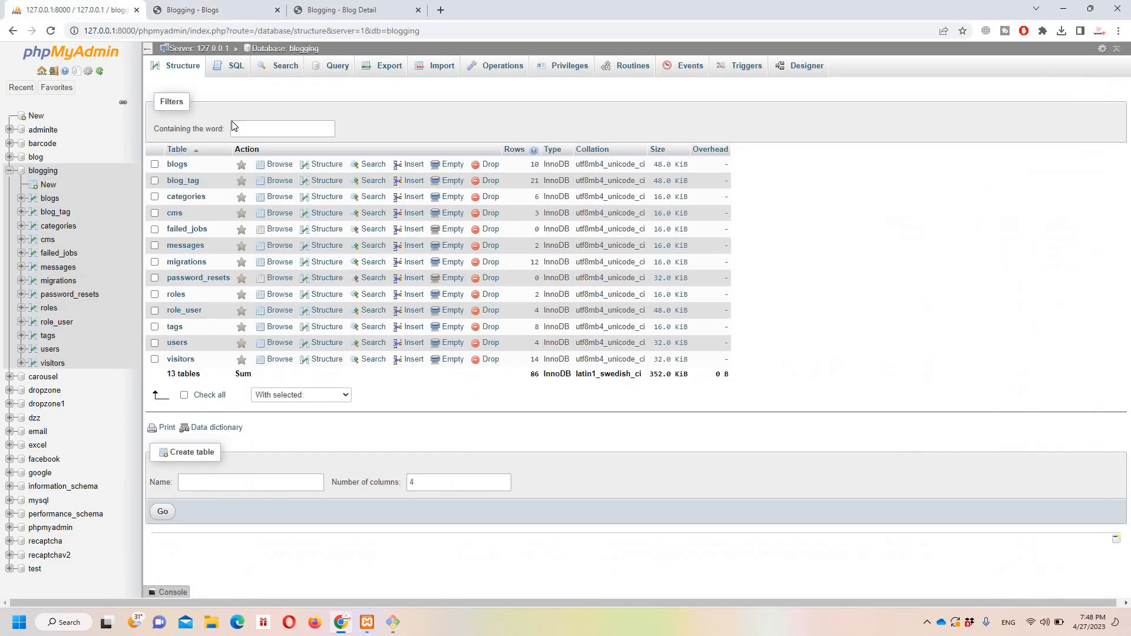
click(9, 171)
key(ctrl+Tab)
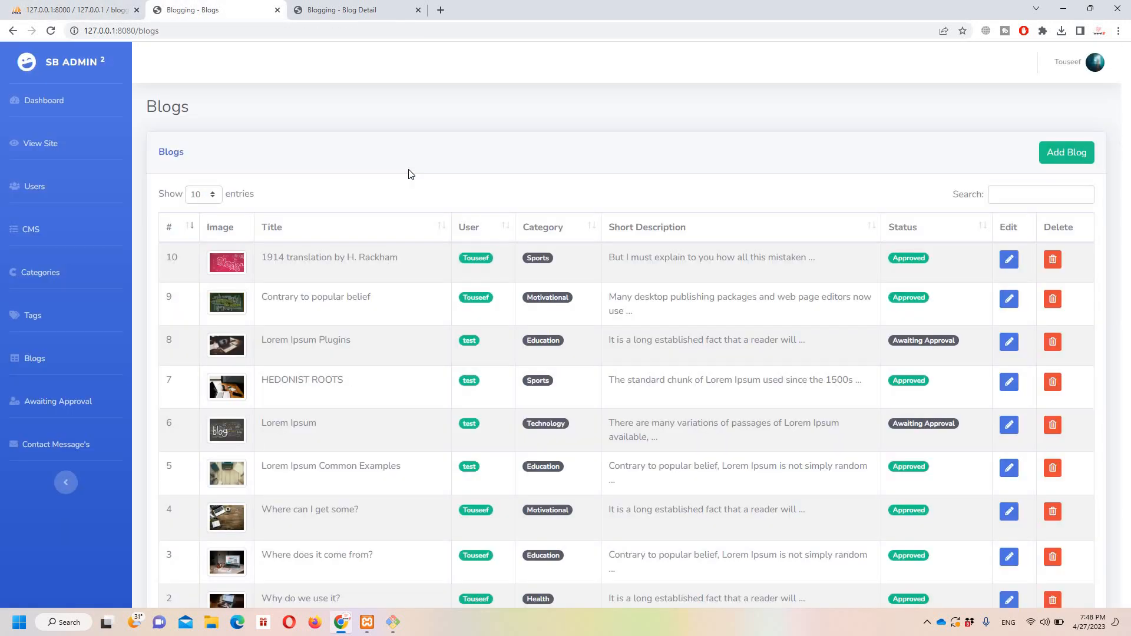
click(353, 8)
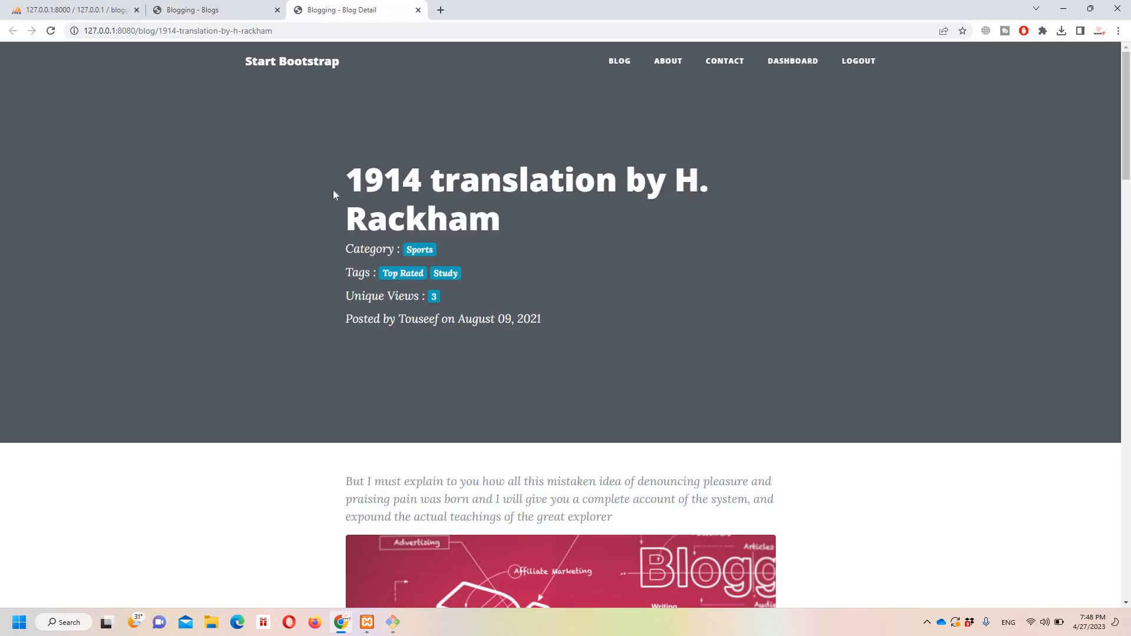